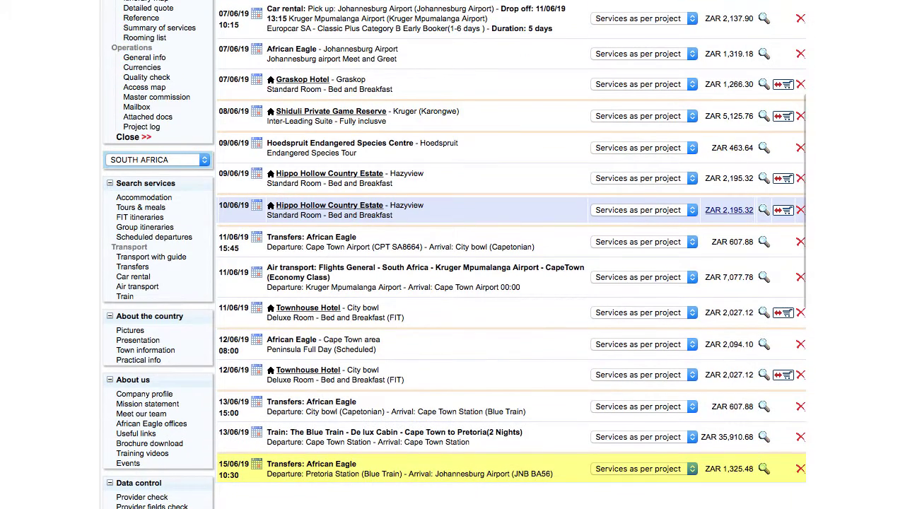
Remove the 15/06/19 transfer from Pretoria Station to Johannesburg Airport from the service basket.
{"action": "left_click", "coordinate": [801, 469]}
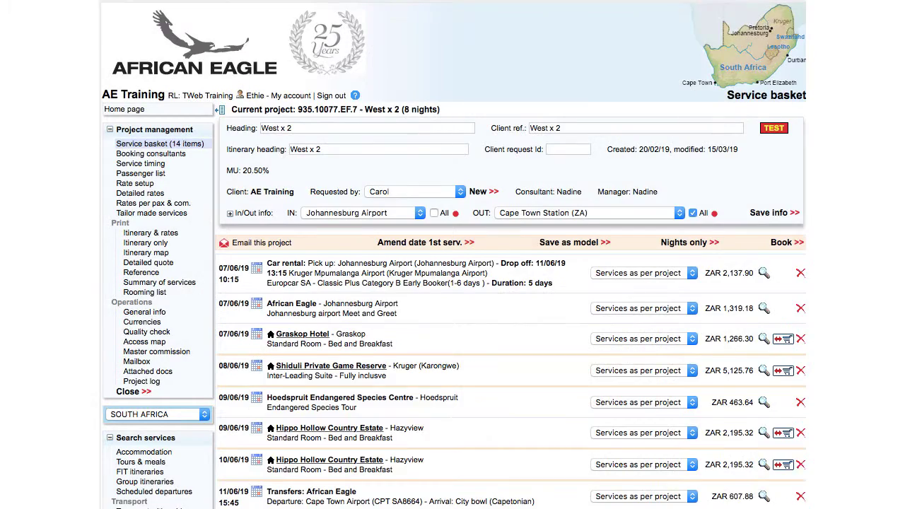
Add the booking info "Ground floor room" to the Graskop Hotel service, save it and return to the service basket.
{"action": "scroll", "coordinate": [801, 469], "scroll_direction": "down", "scroll_amount": 5}
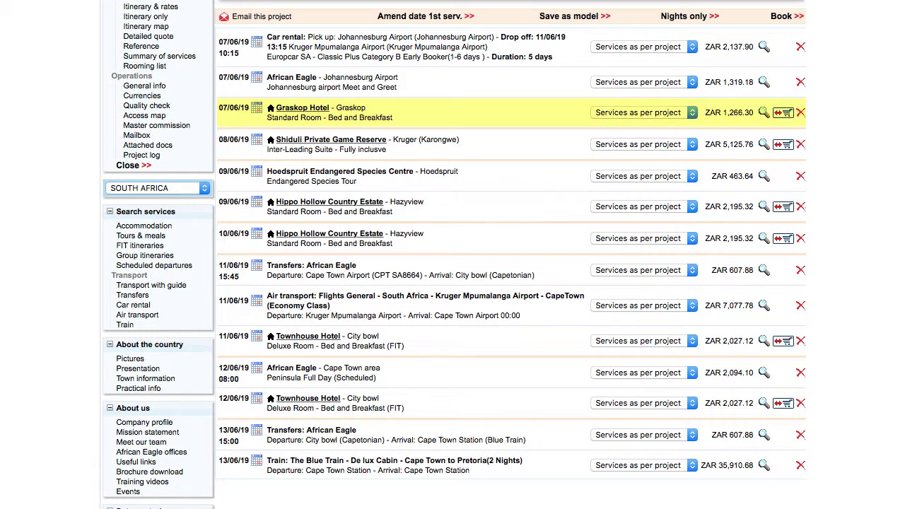
{"action": "left_click", "coordinate": [764, 113]}
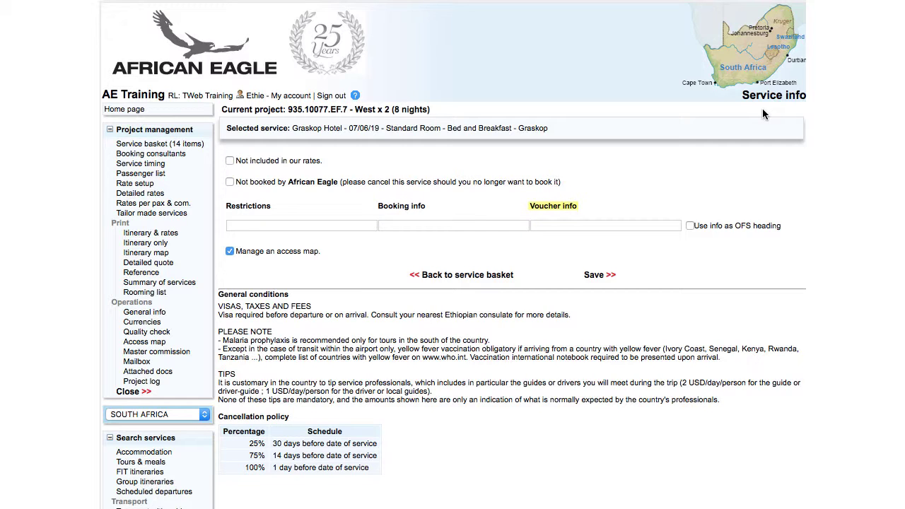
{"action": "type", "text": "Ground floor room"}
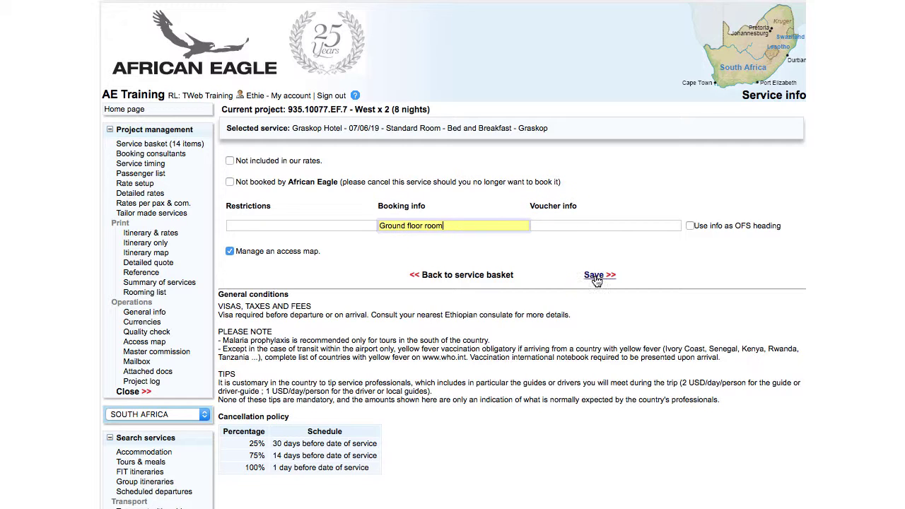
{"action": "left_click", "coordinate": [595, 277]}
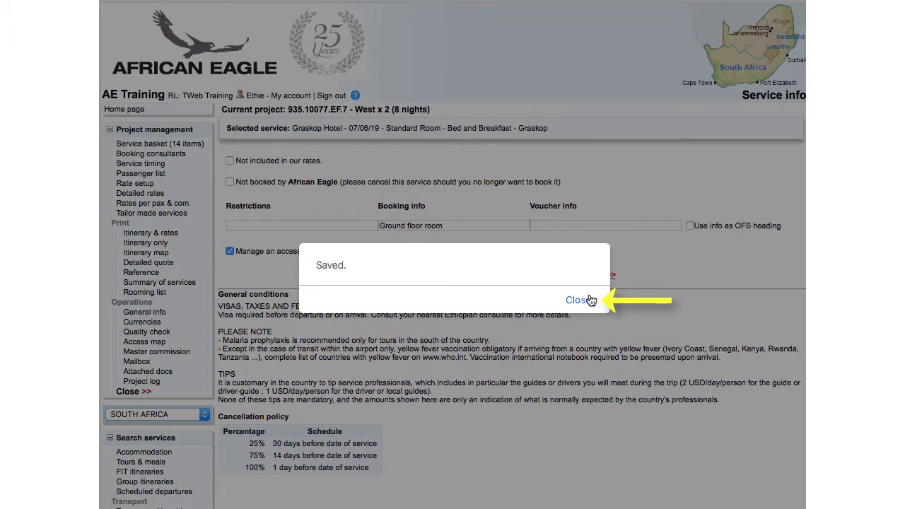
{"action": "left_click", "coordinate": [587, 302]}
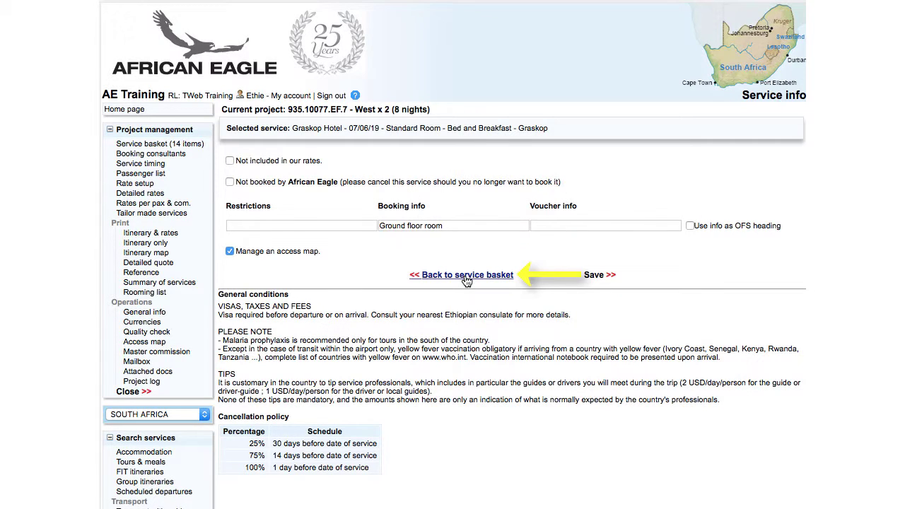
{"action": "left_click", "coordinate": [465, 276]}
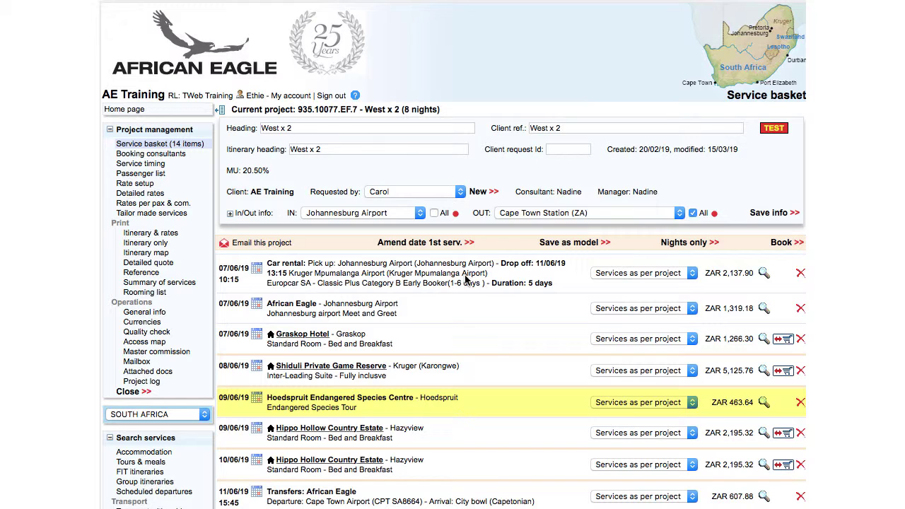
Check the restrictions on the Hoedspruit Endangered Species Centre tour, and return to the service basket.
{"action": "left_click", "coordinate": [763, 402]}
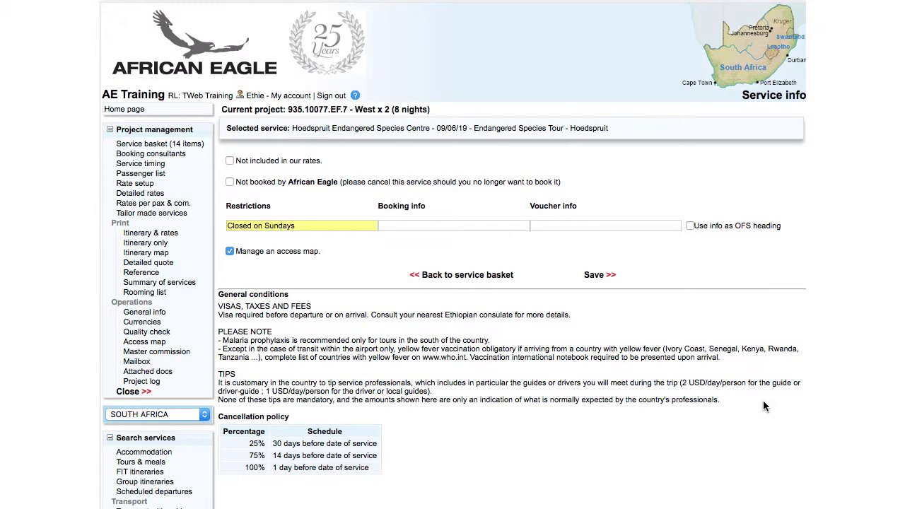
{"action": "left_click", "coordinate": [466, 274]}
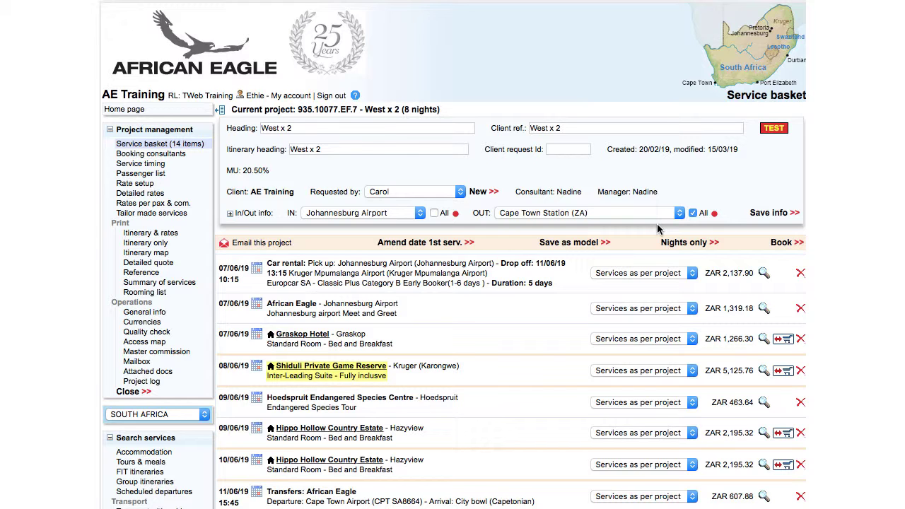
In the service timing, move the airport meet and greet above the Europcar rental and the Cape Town Airport transfer below the flight.
{"action": "left_click", "coordinate": [156, 164]}
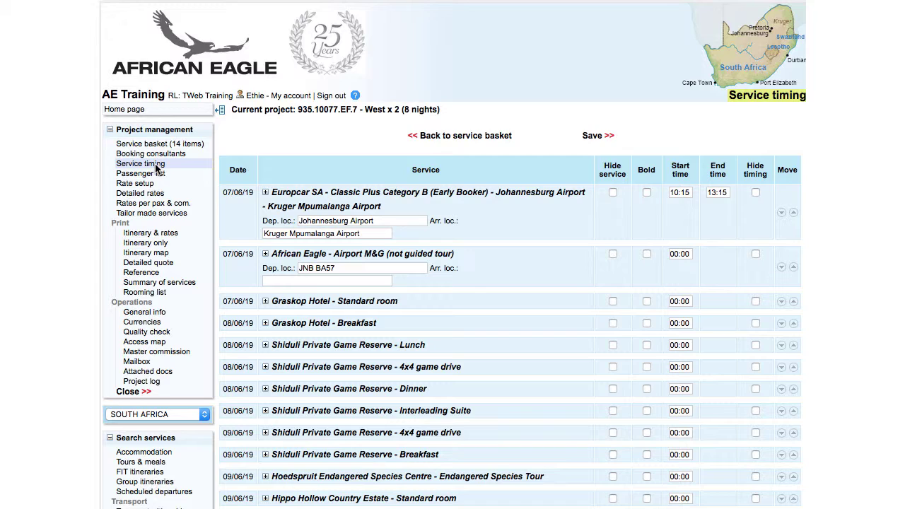
{"action": "scroll", "coordinate": [156, 168], "scroll_direction": "down", "scroll_amount": 3}
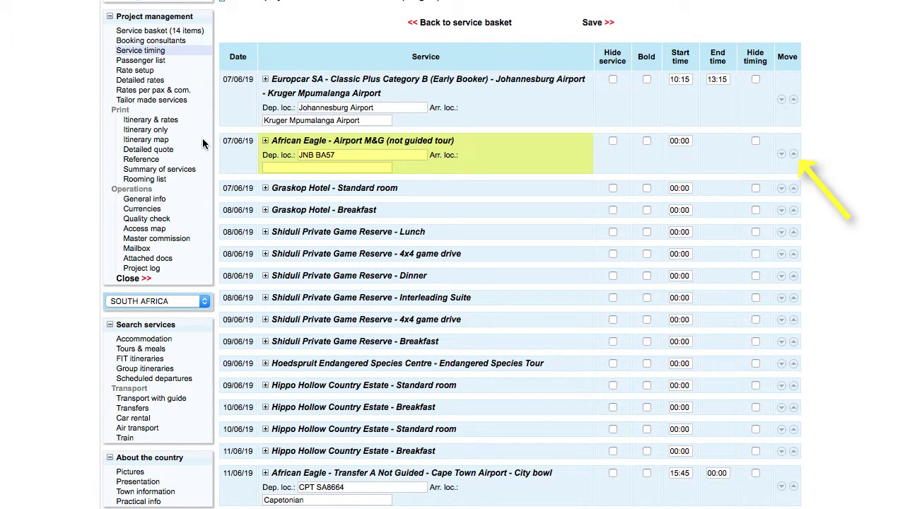
{"action": "left_click", "coordinate": [794, 155]}
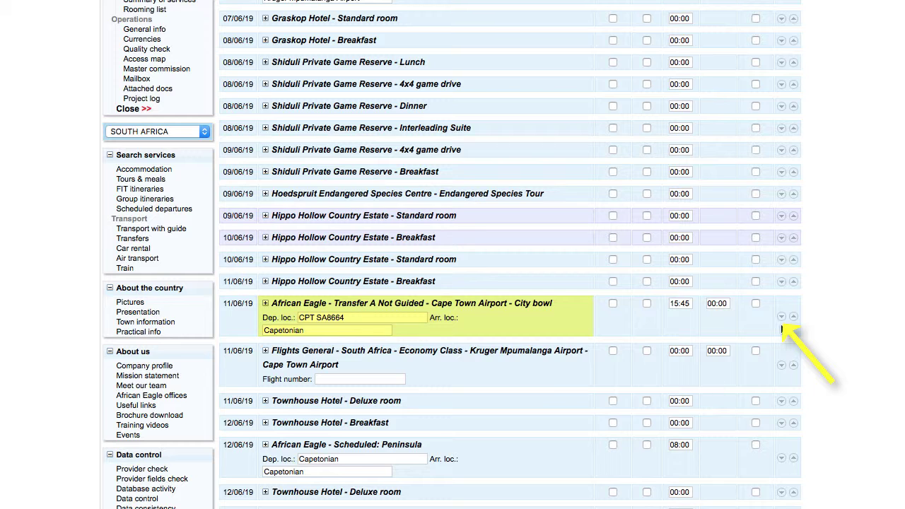
{"action": "left_click", "coordinate": [781, 316]}
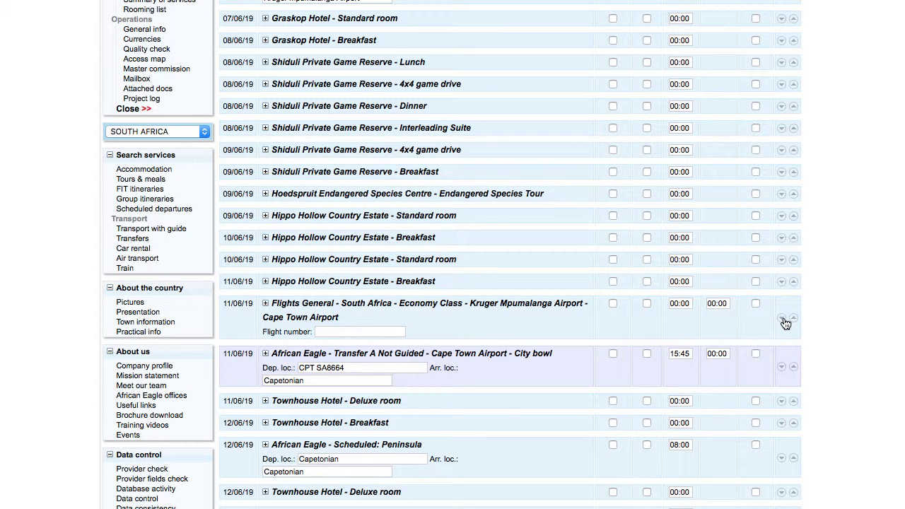
Set the airport meet and greet's start time to 10:15 and the Endangered Species Tour's start hour to 13.
{"action": "scroll", "coordinate": [786, 323], "scroll_direction": "up", "scroll_amount": 3}
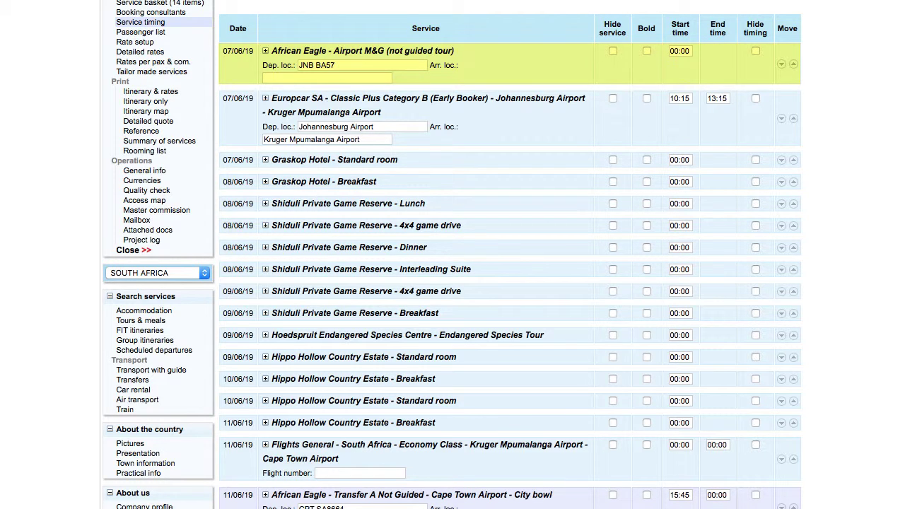
{"action": "left_click_drag", "start_coordinate": [670, 51], "coordinate": [701, 53]}
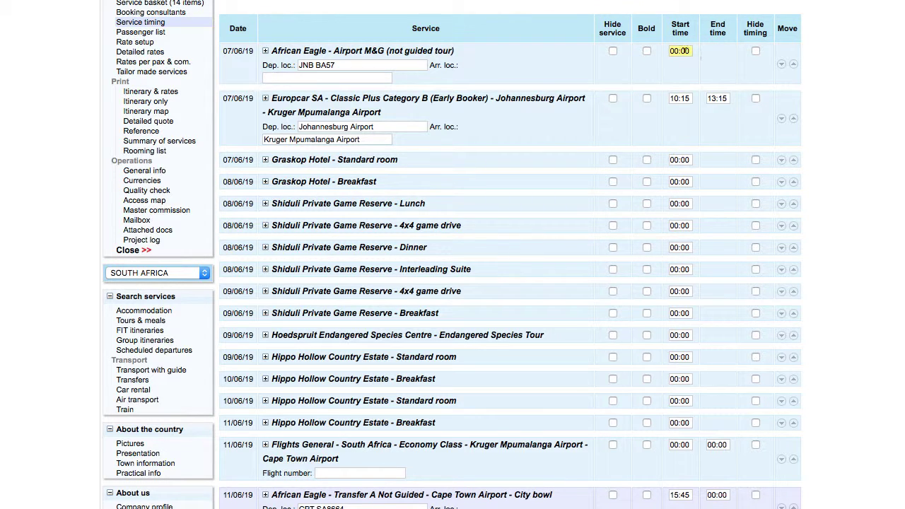
{"action": "type", "text": "10:0"}
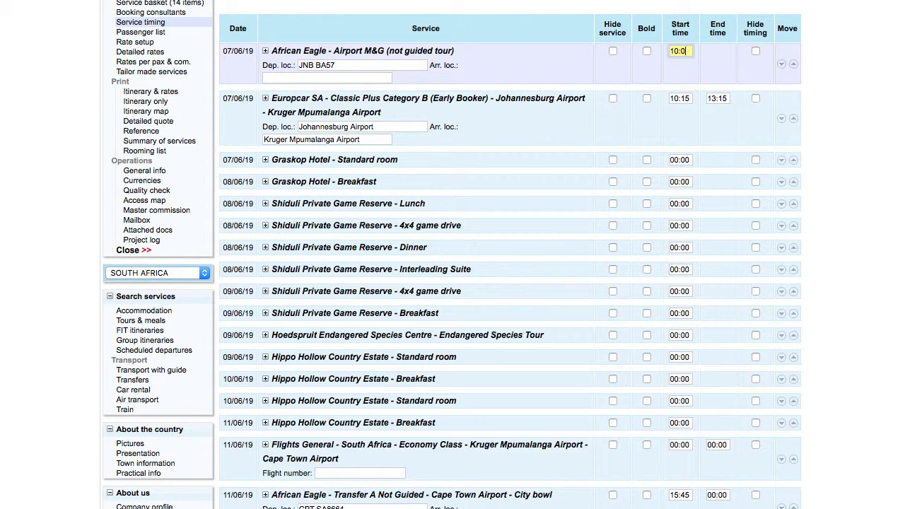
{"action": "key", "text": "BackSpace"}
{"action": "type", "text": "15"}
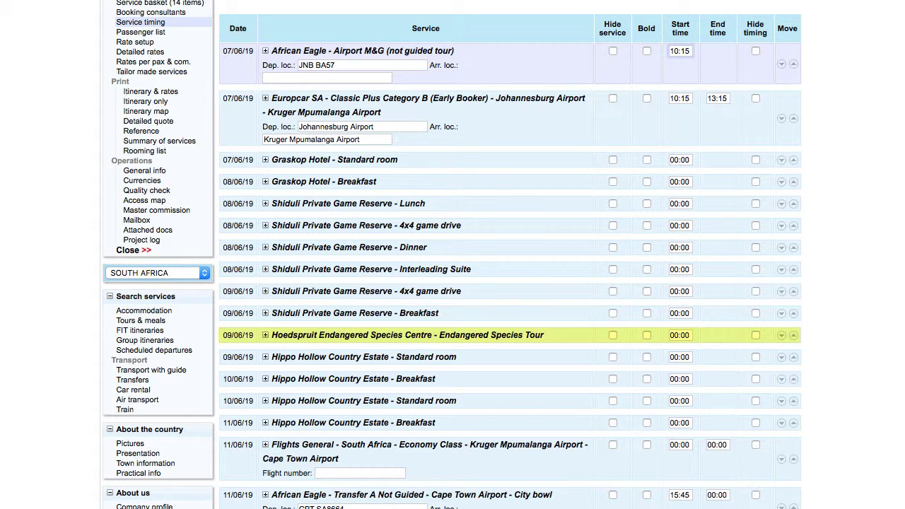
{"action": "double_click", "coordinate": [675, 335]}
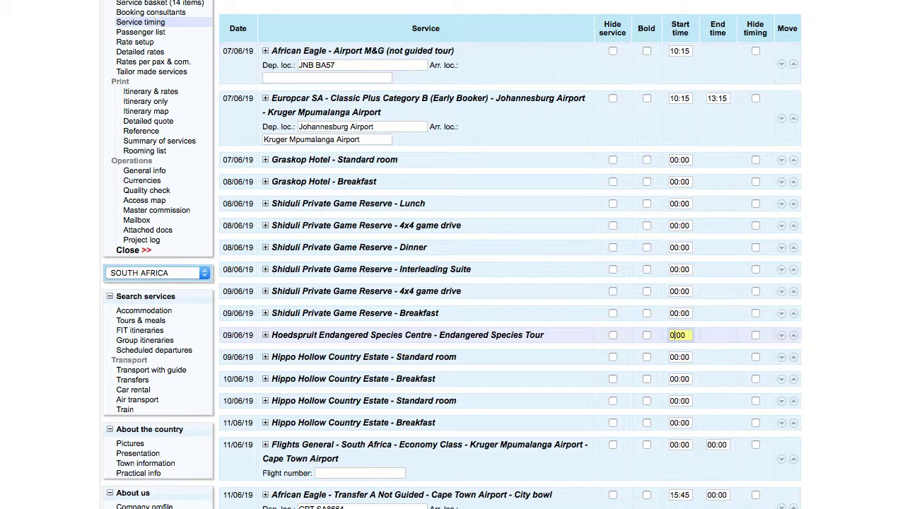
{"action": "type", "text": "13"}
Replace Capetonian with Townhouse in the locations of both Cape Town transfers and the Peninsula tour, and save the service timing.
{"action": "scroll", "coordinate": [623, 418], "scroll_direction": "down", "scroll_amount": 6}
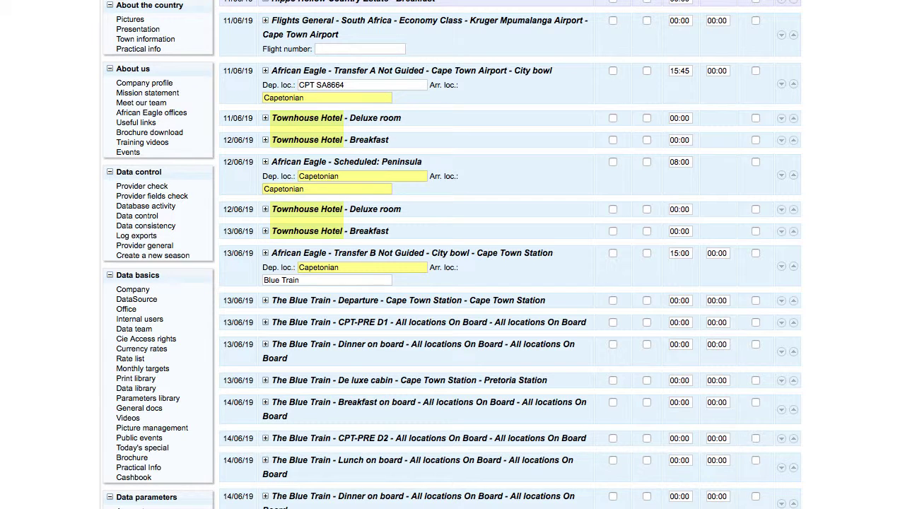
{"action": "type", "text": "Townhouse"}
{"action": "left_click_drag", "start_coordinate": [305, 97], "coordinate": [260, 97]}
{"action": "key", "text": "ctrl+c"}
{"action": "key", "text": "ctrl+v"}
{"action": "left_click_drag", "start_coordinate": [340, 176], "coordinate": [258, 188]}
{"action": "key", "text": "ctrl+v"}
{"action": "left_click_drag", "start_coordinate": [339, 267], "coordinate": [294, 267]}
{"action": "key", "text": "ctrl+v"}
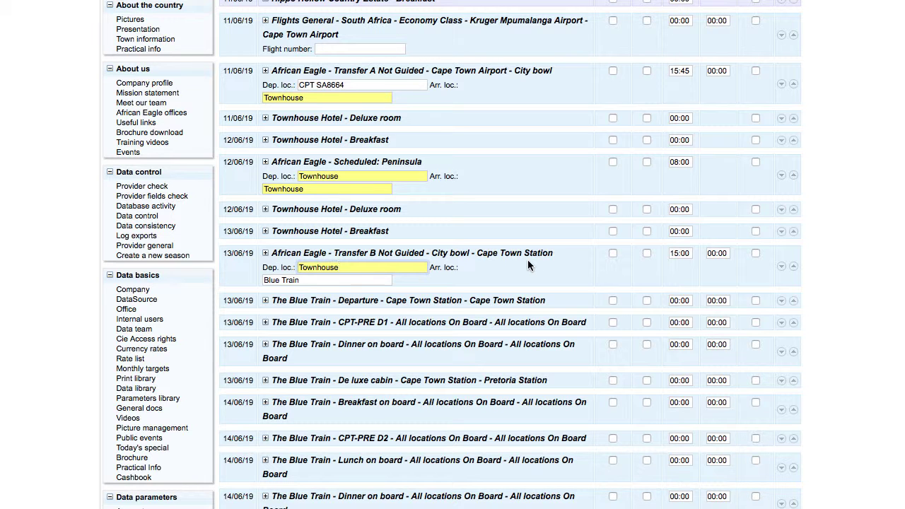
{"action": "left_click", "coordinate": [528, 263]}
{"action": "scroll", "coordinate": [529, 264], "scroll_direction": "up", "scroll_amount": 10}
{"action": "left_click", "coordinate": [587, 136]}
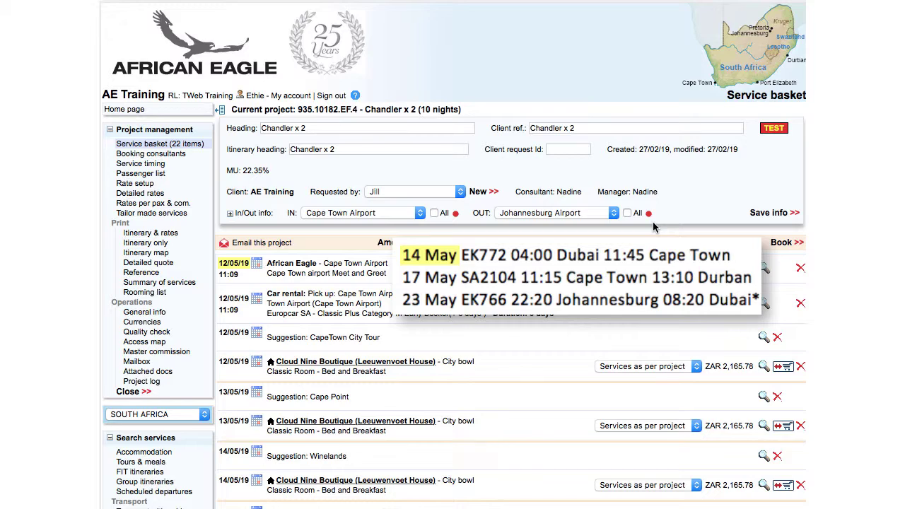
In the 10-night project's service timing, set the Cape Town Europcar rental to start at 11:45 and end at 11:15, and save.
{"action": "scroll", "coordinate": [655, 226], "scroll_direction": "down", "scroll_amount": 10}
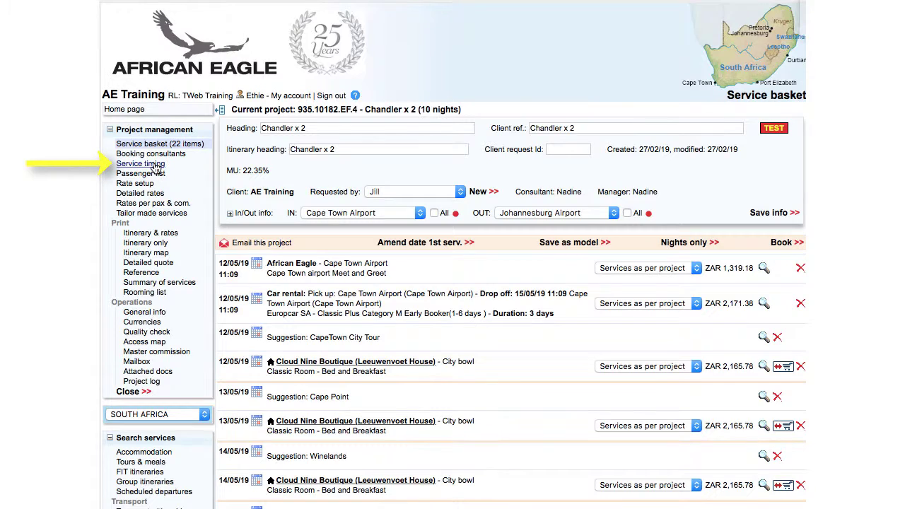
{"action": "left_click", "coordinate": [156, 164]}
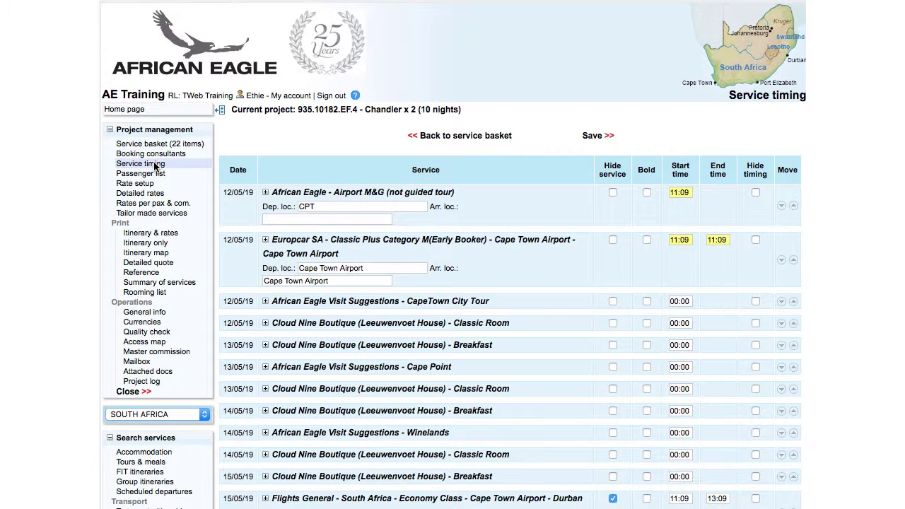
{"action": "scroll", "coordinate": [156, 167], "scroll_direction": "down", "scroll_amount": 5}
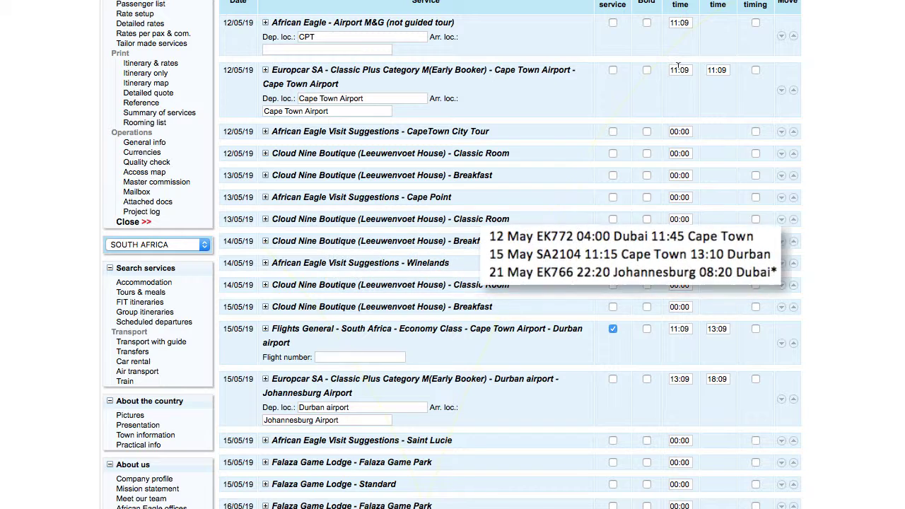
{"action": "double_click", "coordinate": [684, 70]}
{"action": "type", "text": "45"}
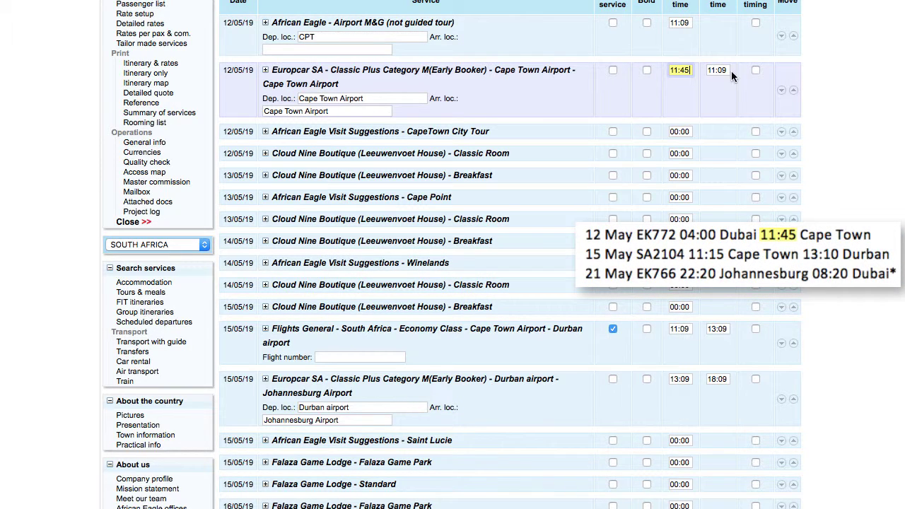
{"action": "double_click", "coordinate": [721, 70]}
{"action": "key", "text": "BackSpace"}
{"action": "type", "text": "1"}
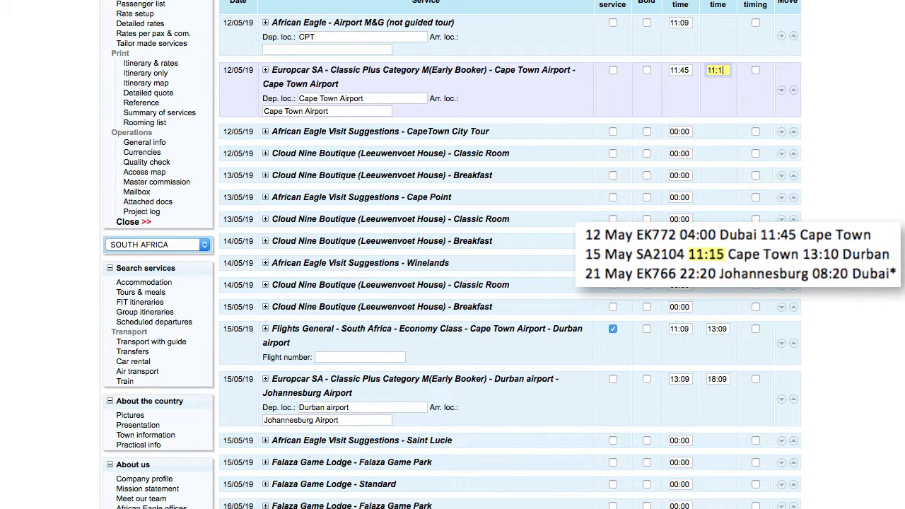
{"action": "type", "text": "5"}
{"action": "scroll", "coordinate": [510, 212], "scroll_direction": "up", "scroll_amount": 2}
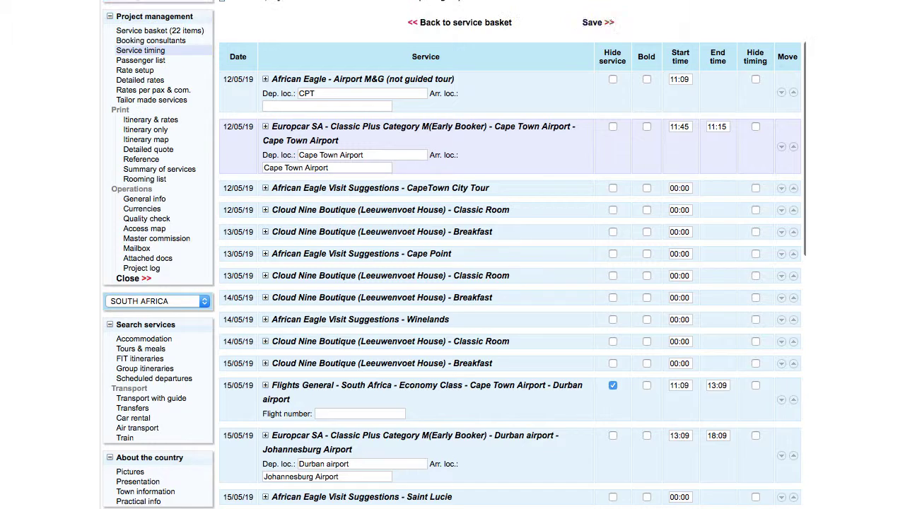
{"action": "left_click", "coordinate": [595, 22]}
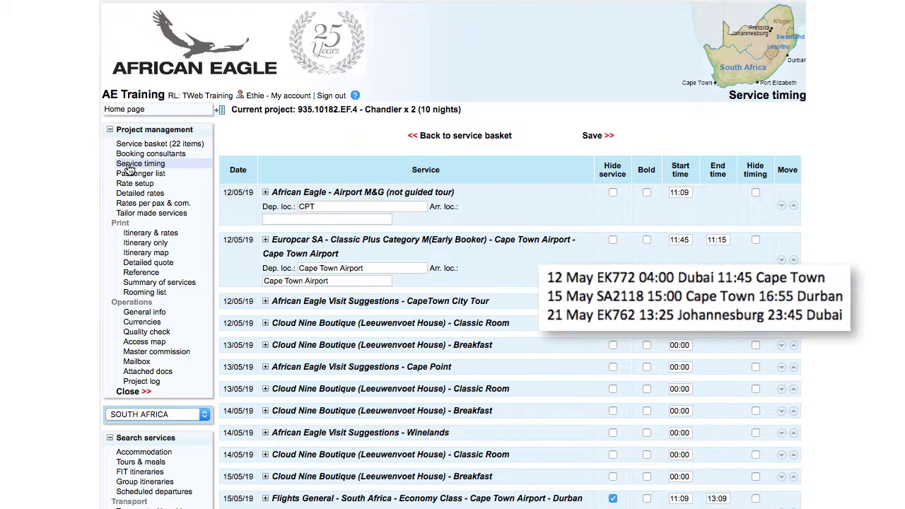
Try to save the Cape Town Europcar rental with an end time of 15:00.
{"action": "left_click", "coordinate": [714, 239]}
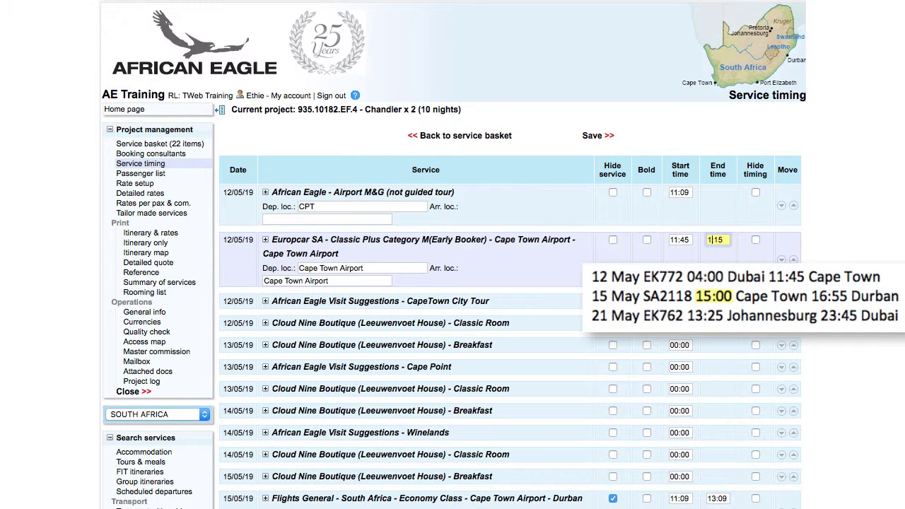
{"action": "type", "text": "15:00"}
{"action": "left_click", "coordinate": [599, 136]}
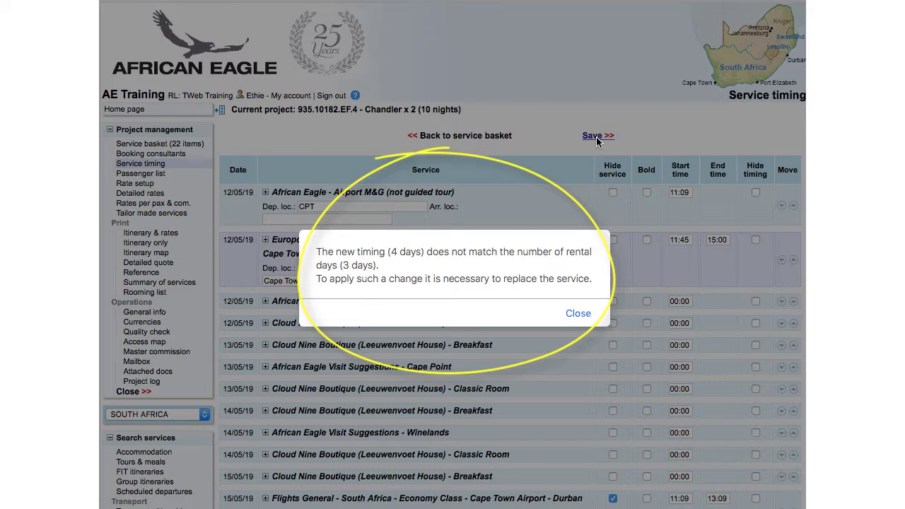
{"action": "left_click", "coordinate": [580, 316]}
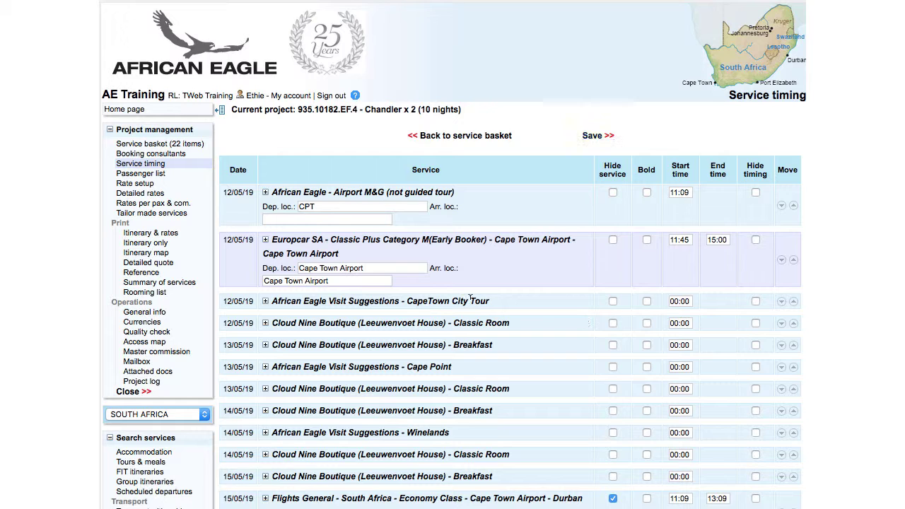
Return to the service basket and cancel the Europcar rental at Cape Town Airport without shifting the basket content.
{"action": "left_click", "coordinate": [180, 144]}
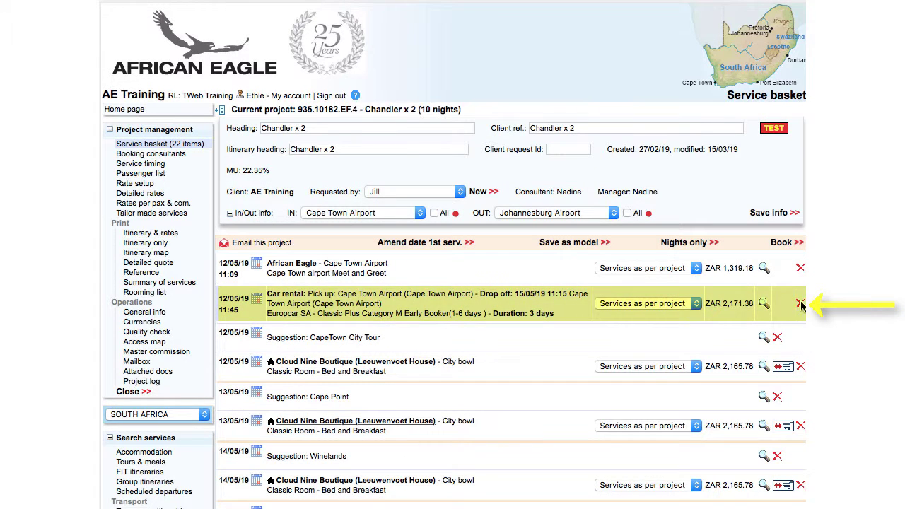
{"action": "left_click", "coordinate": [802, 304]}
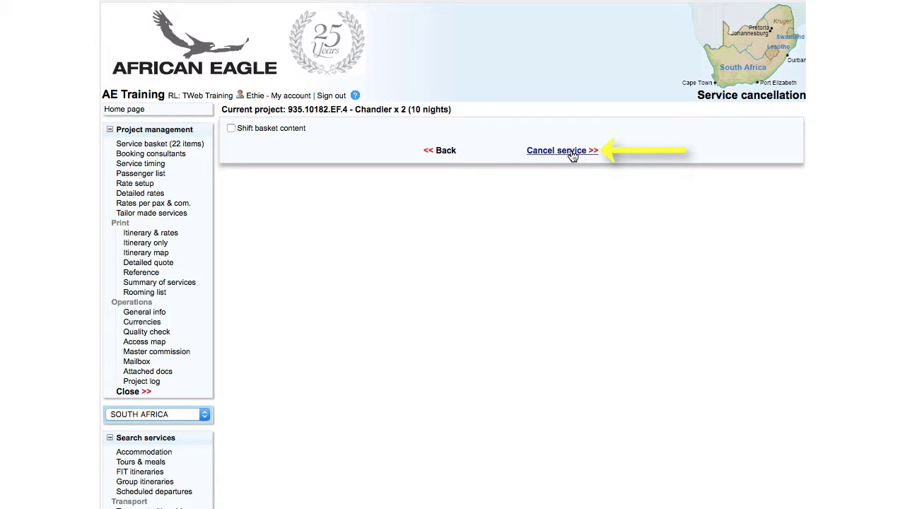
{"action": "left_click", "coordinate": [571, 154]}
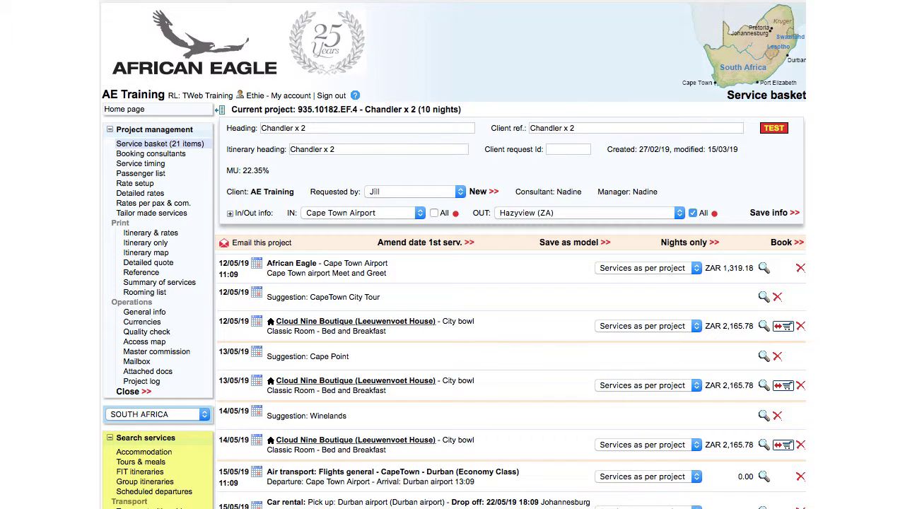
Select the Europcar Classic Plus Category M car rental and set its pick-up to Cape Town Airport on 12/05/19 at 11:45.
{"action": "scroll", "coordinate": [124, 432], "scroll_direction": "down", "scroll_amount": 2}
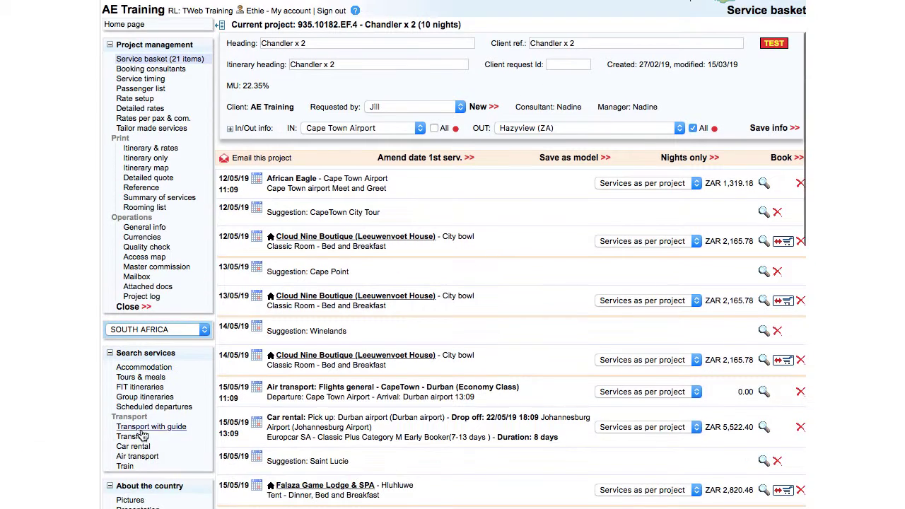
{"action": "left_click", "coordinate": [133, 446]}
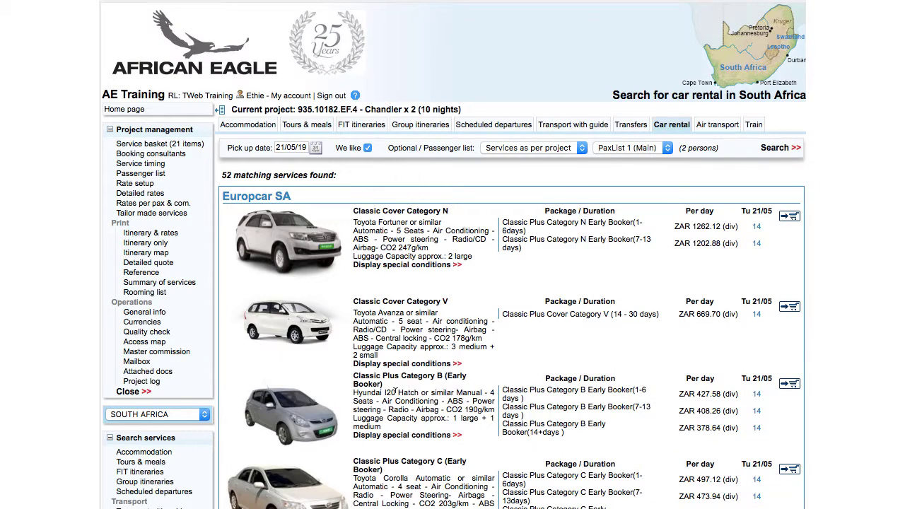
{"action": "scroll", "coordinate": [707, 410], "scroll_direction": "down", "scroll_amount": 5}
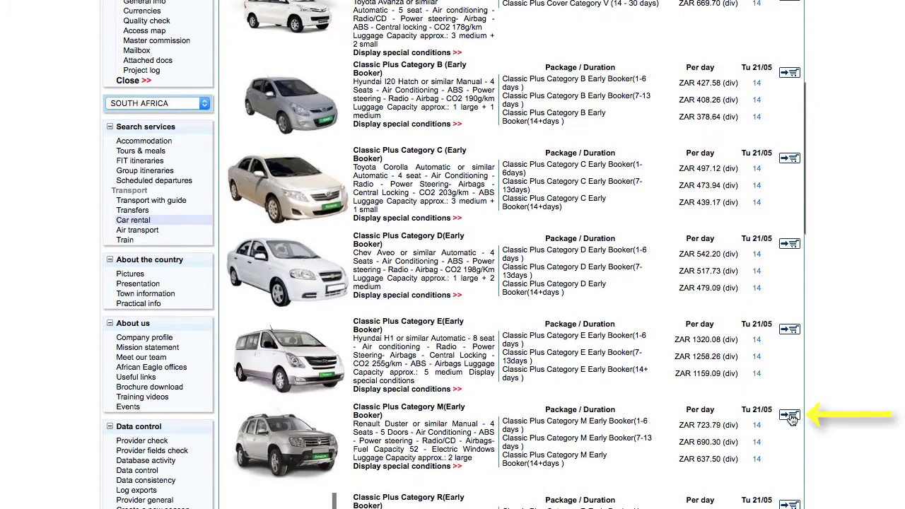
{"action": "left_click", "coordinate": [791, 416]}
{"action": "left_click", "coordinate": [386, 165]}
{"action": "left_click", "coordinate": [318, 283]}
{"action": "double_click", "coordinate": [443, 156]}
{"action": "type", "text": "12/05/19"}
{"action": "left_click", "coordinate": [486, 162]}
{"action": "type", "text": "11:45"}
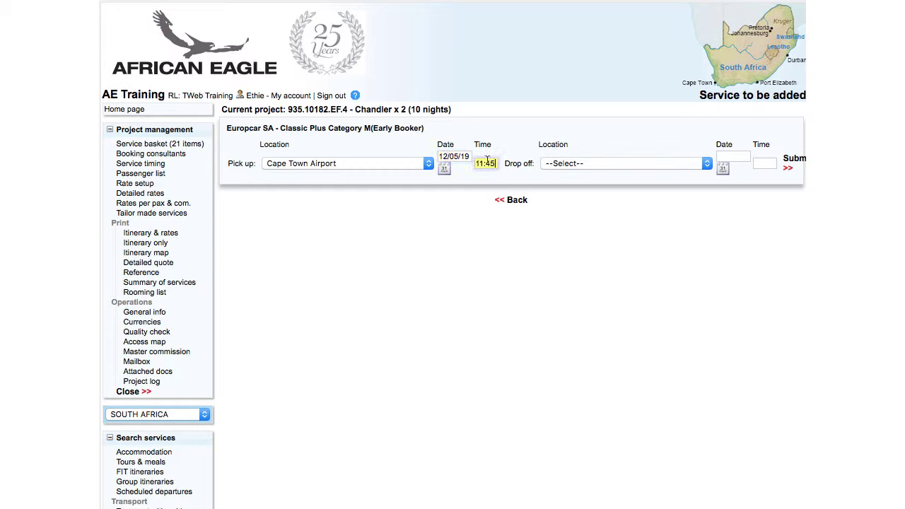
Set the rental's drop-off to Cape Town Airport on 15/05/19 at 15:00, add it to the basket and return to the service basket.
{"action": "left_click", "coordinate": [626, 163]}
{"action": "left_click", "coordinate": [597, 283]}
{"action": "left_click", "coordinate": [731, 156]}
{"action": "type", "text": "15/05/19"}
{"action": "left_click", "coordinate": [764, 163]}
{"action": "type", "text": "15:00"}
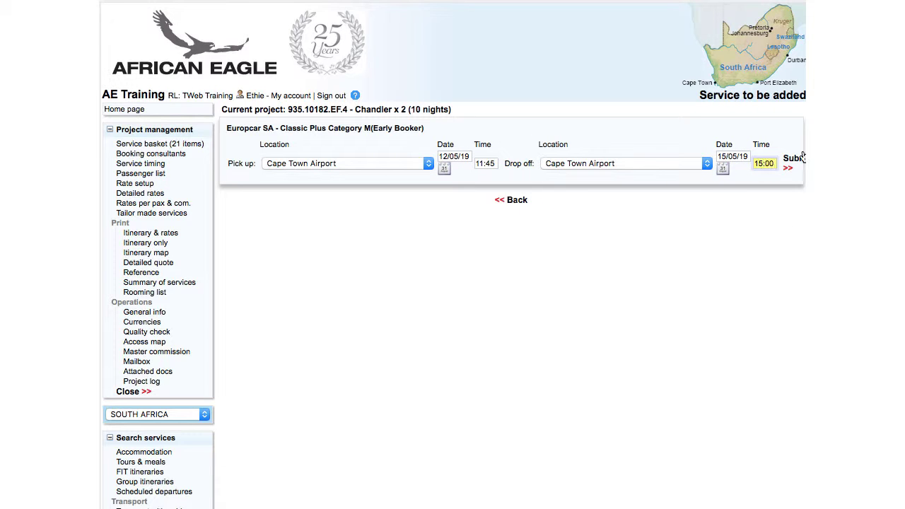
{"action": "left_click", "coordinate": [796, 162]}
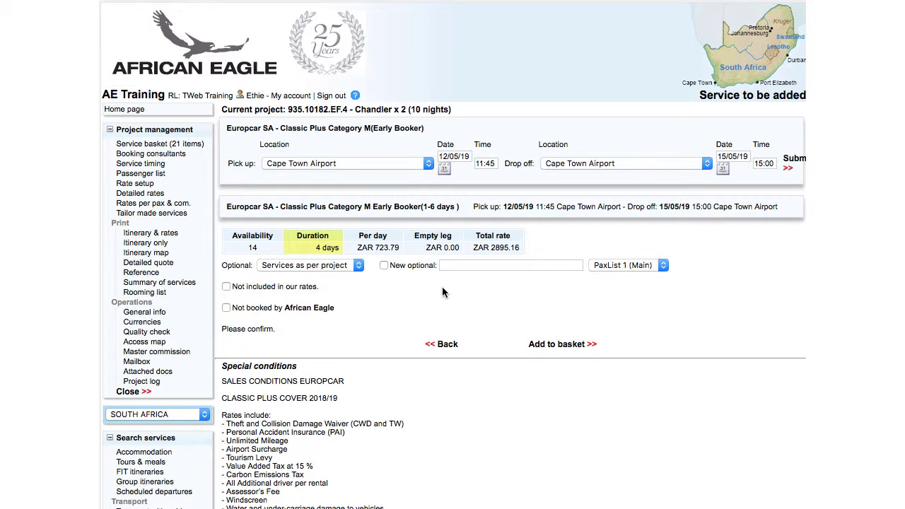
{"action": "left_click", "coordinate": [542, 343]}
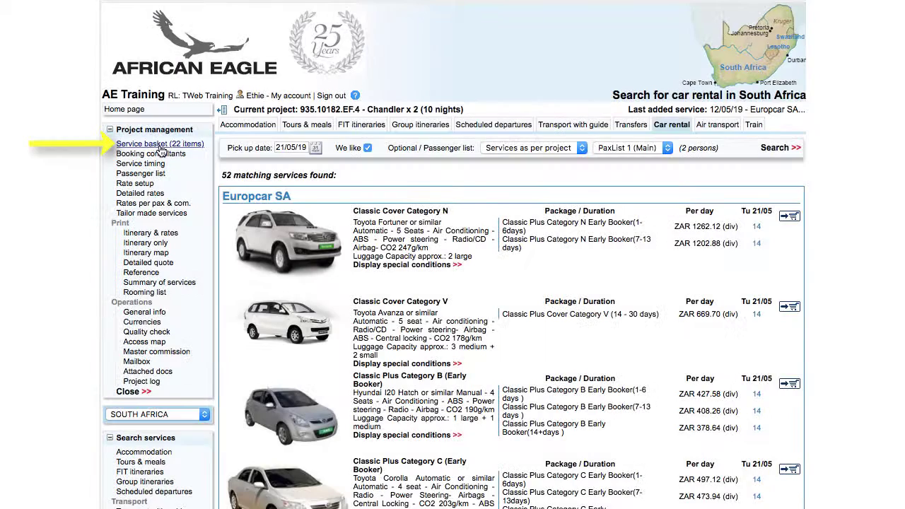
{"action": "left_click", "coordinate": [160, 144]}
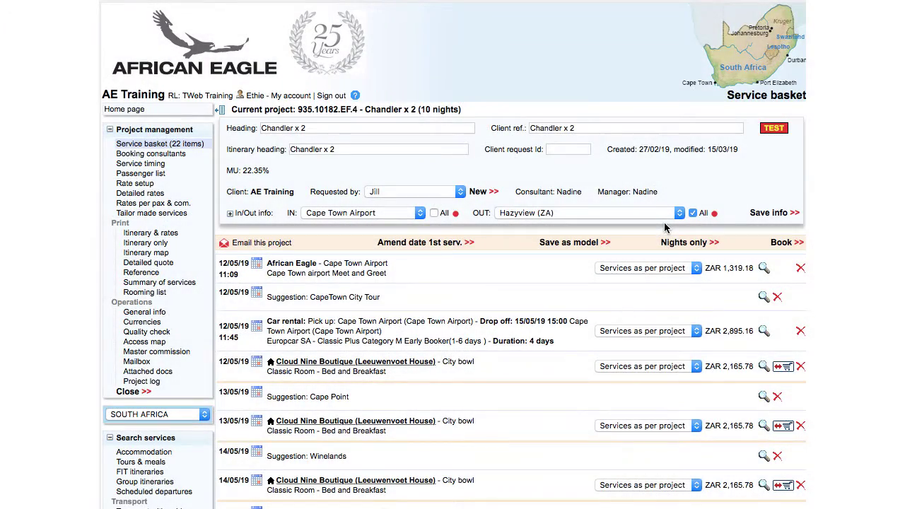
Search accommodation for The Balmoral Hotel and check its availability and rates for 15/05/19.
{"action": "scroll", "coordinate": [665, 227], "scroll_direction": "down", "scroll_amount": 5}
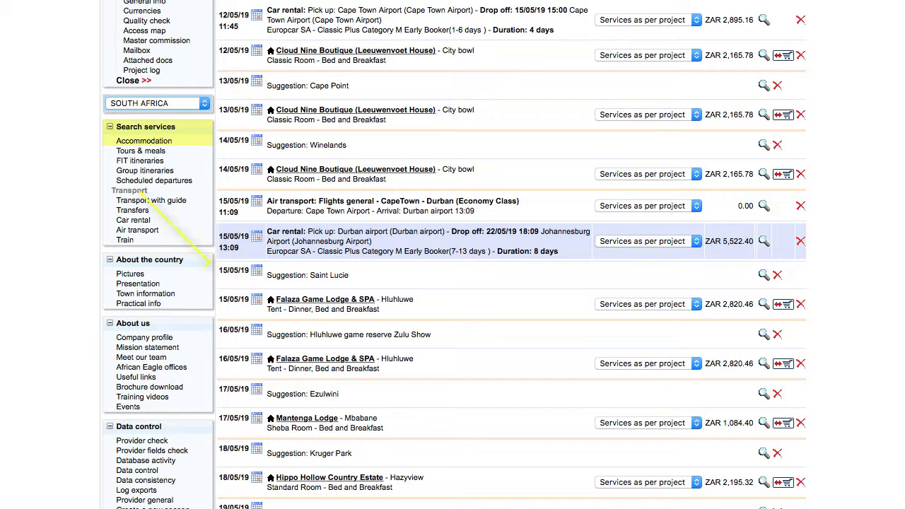
{"action": "left_click", "coordinate": [145, 141]}
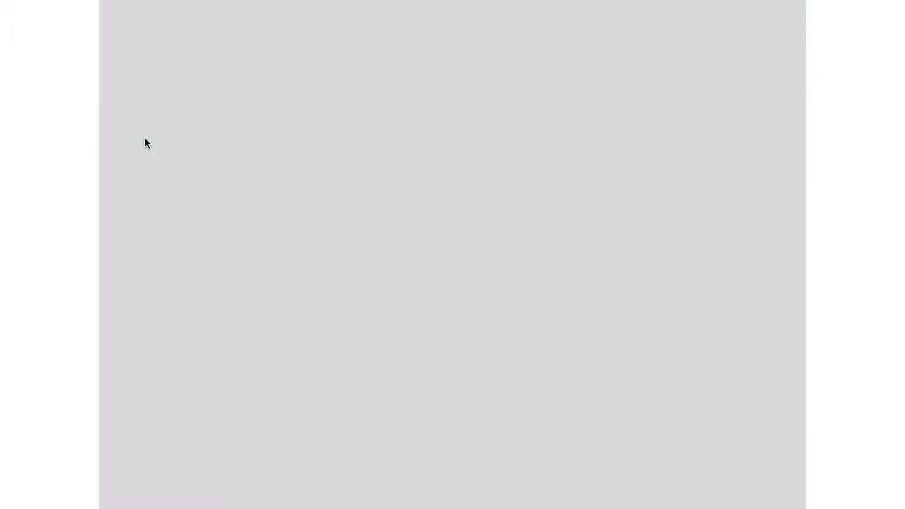
{"action": "type", "text": "balmoral"}
{"action": "left_click", "coordinate": [288, 188]}
{"action": "double_click", "coordinate": [518, 186]}
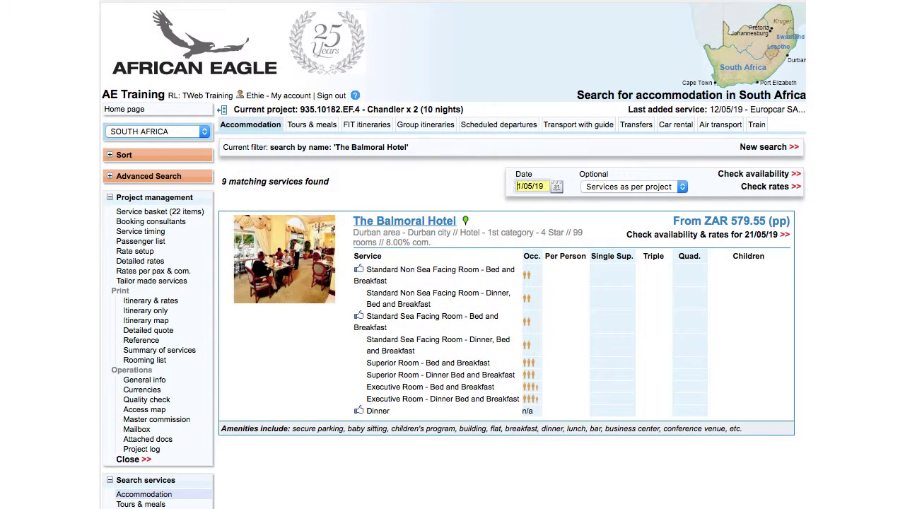
{"action": "type", "text": "15"}
{"action": "left_click", "coordinate": [711, 242]}
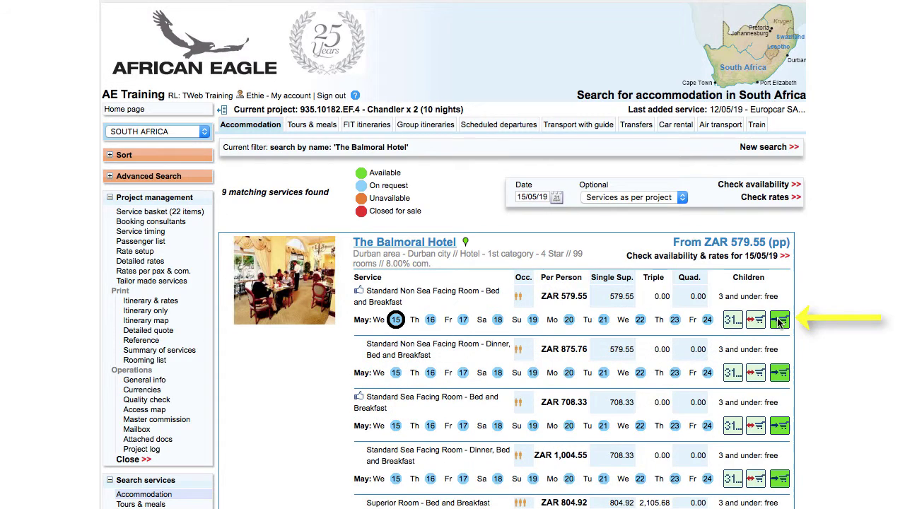
Add the Balmoral's Standard Non Sea Facing Room with Bed and Breakfast before the Saint Lucie suggestion, shifting the basket content.
{"action": "left_click", "coordinate": [780, 320]}
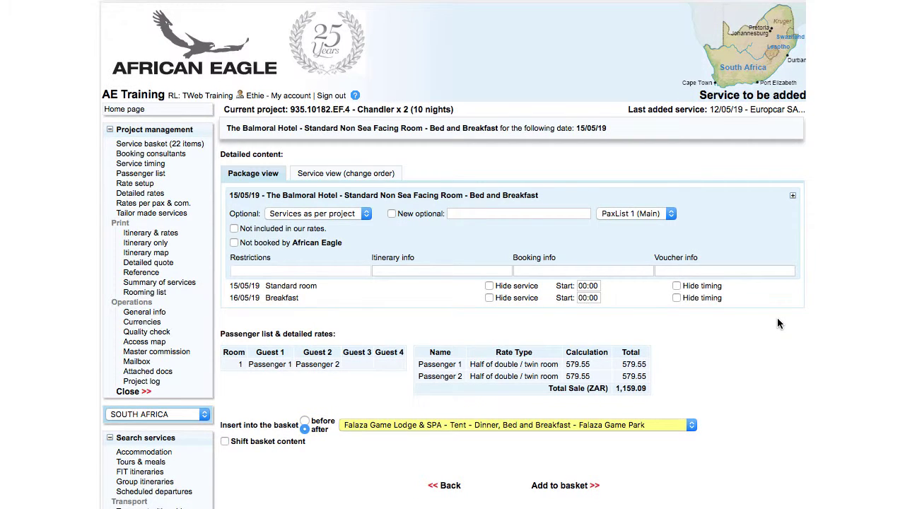
{"action": "left_click", "coordinate": [612, 425]}
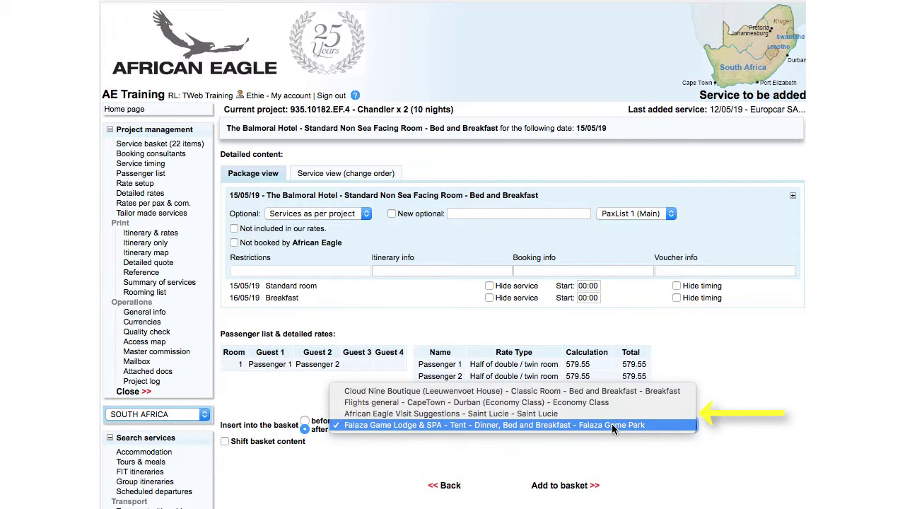
{"action": "left_click", "coordinate": [592, 414]}
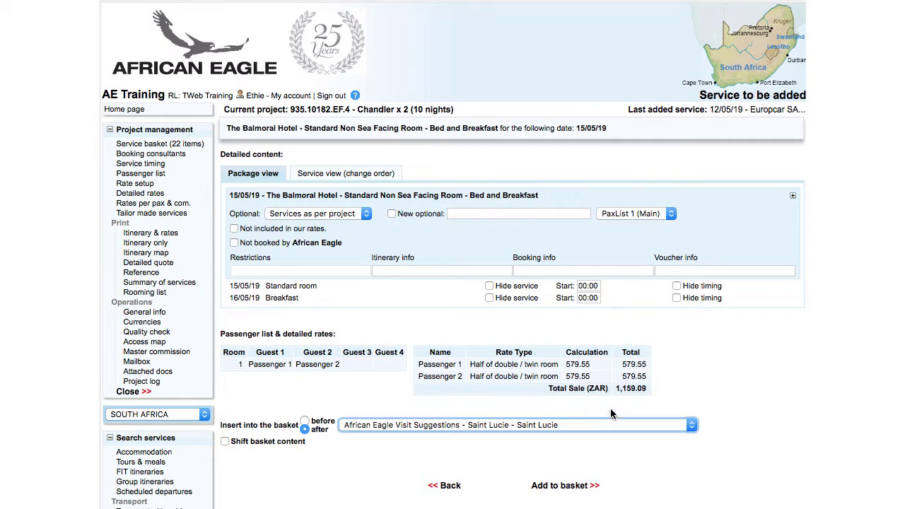
{"action": "left_click", "coordinate": [305, 420]}
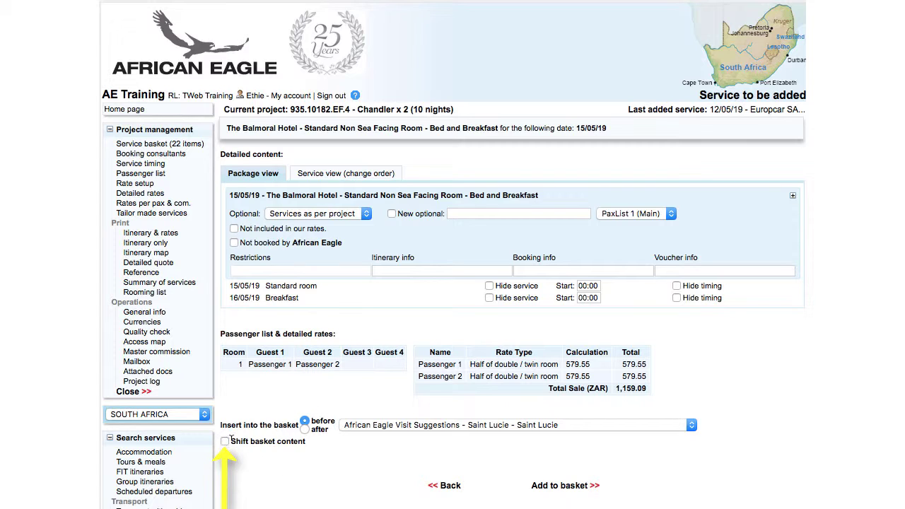
{"action": "left_click", "coordinate": [225, 441]}
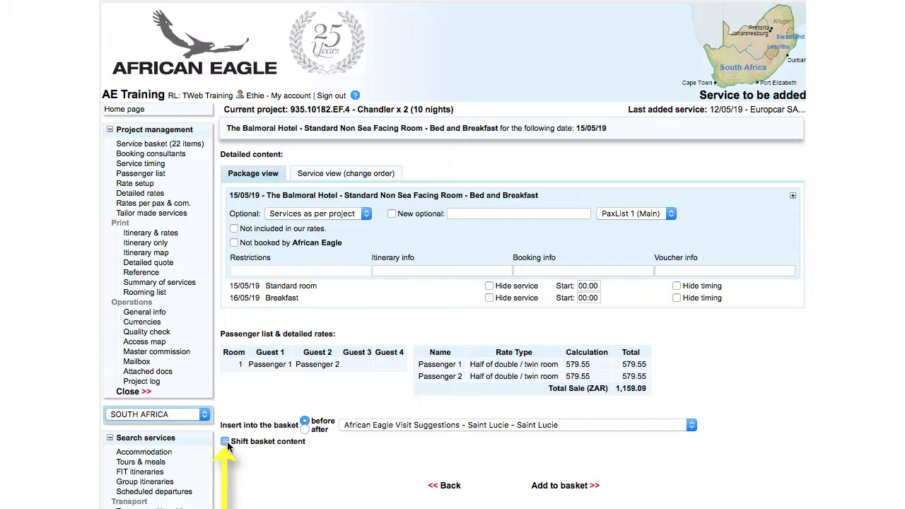
{"action": "left_click", "coordinate": [565, 487]}
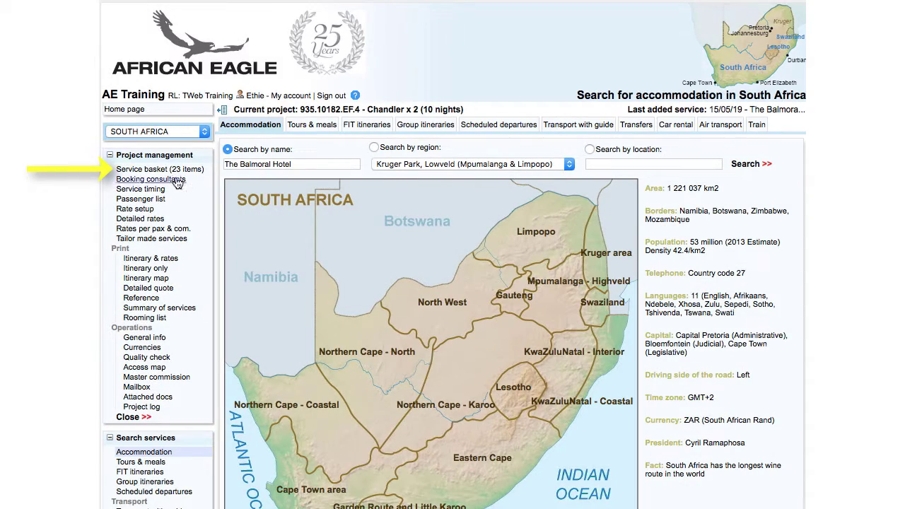
In the service basket, cancel the 14/05/19 Cloud Nine Boutique night with the basket content shifted, and review the updated dates.
{"action": "left_click", "coordinate": [172, 172]}
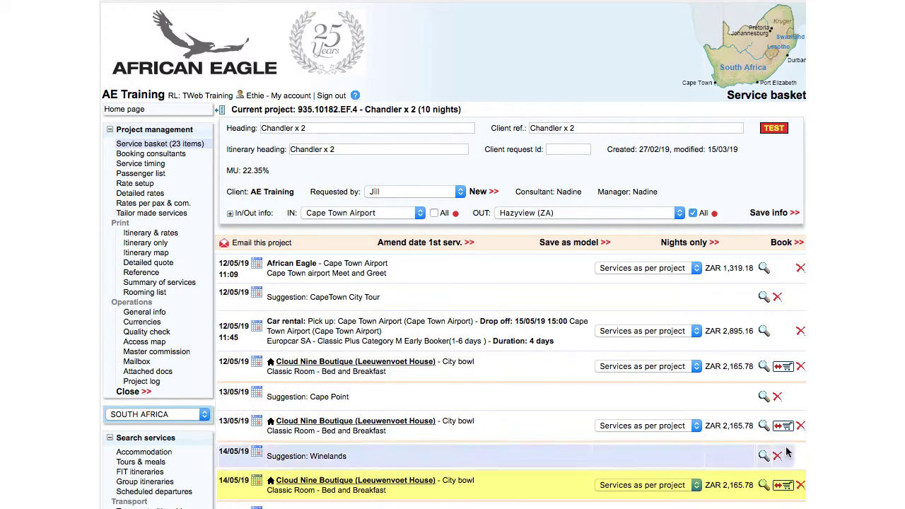
{"action": "left_click", "coordinate": [801, 486]}
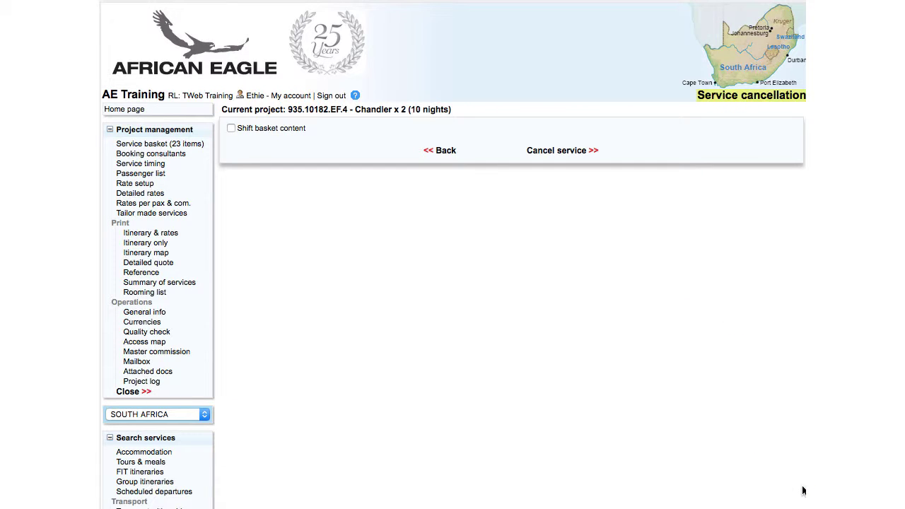
{"action": "left_click", "coordinate": [232, 129]}
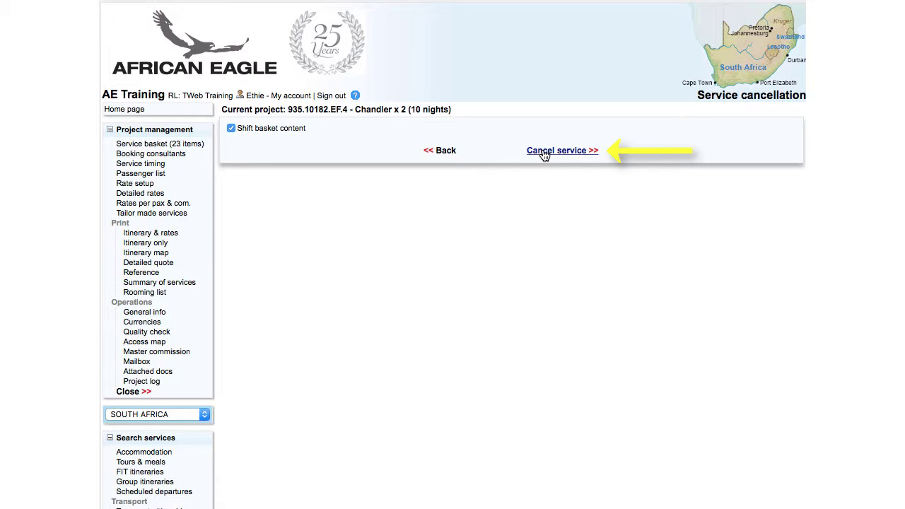
{"action": "left_click", "coordinate": [544, 152]}
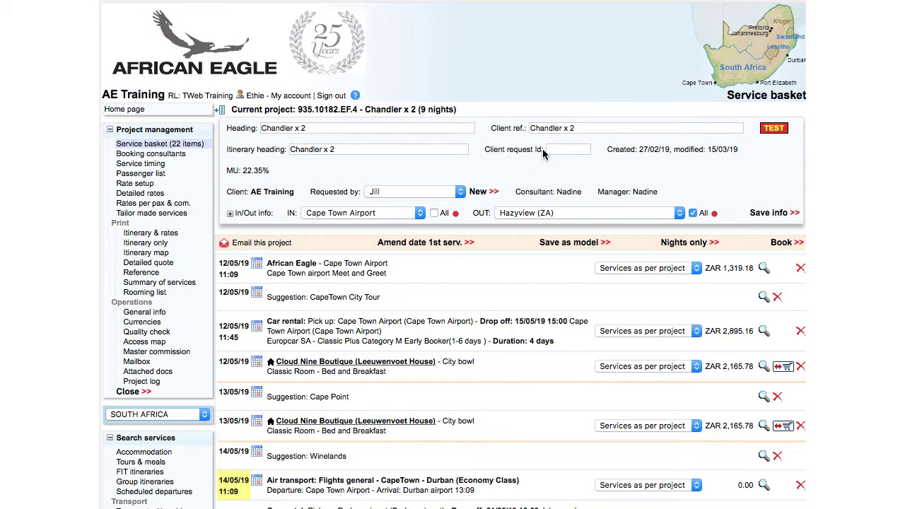
{"action": "scroll", "coordinate": [543, 154], "scroll_direction": "down", "scroll_amount": 3}
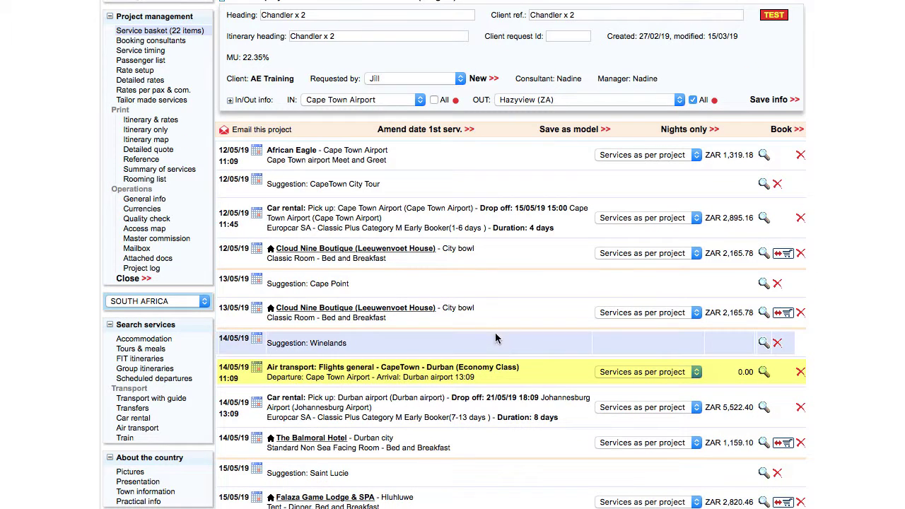